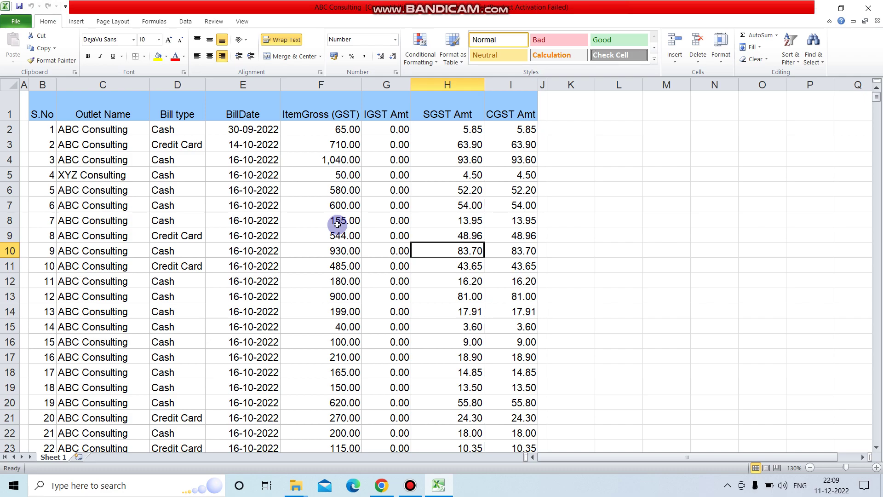
- Inspect the outlet names, bill types and bill dates in rows 3 to 8
{"action": "left_click", "coordinate": [223, 221]}
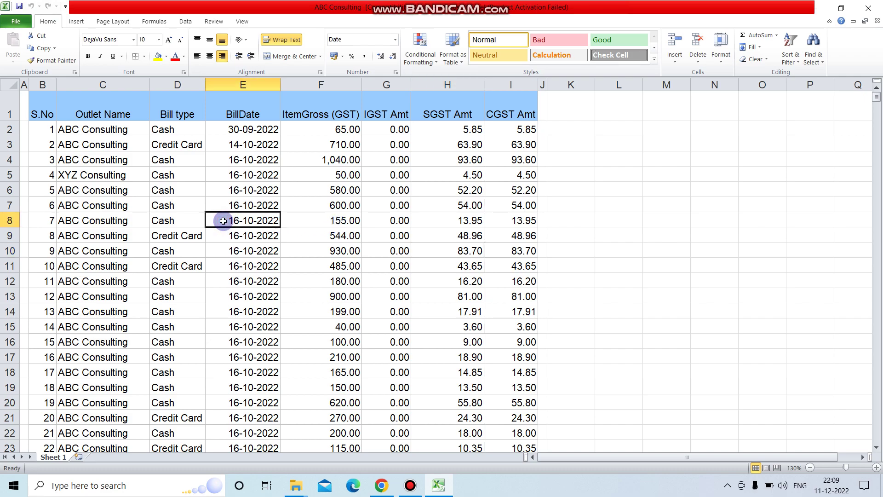
{"action": "left_click", "coordinate": [114, 146]}
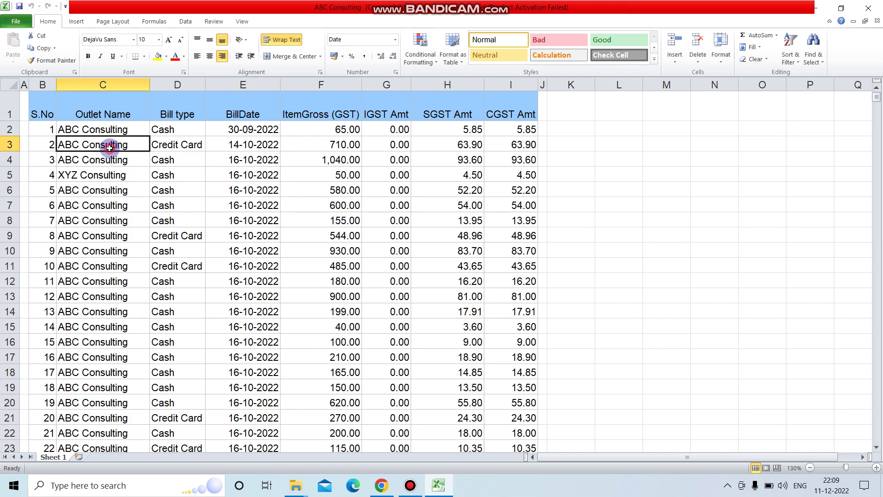
{"action": "left_click", "coordinate": [255, 221]}
{"action": "left_click", "coordinate": [166, 222]}
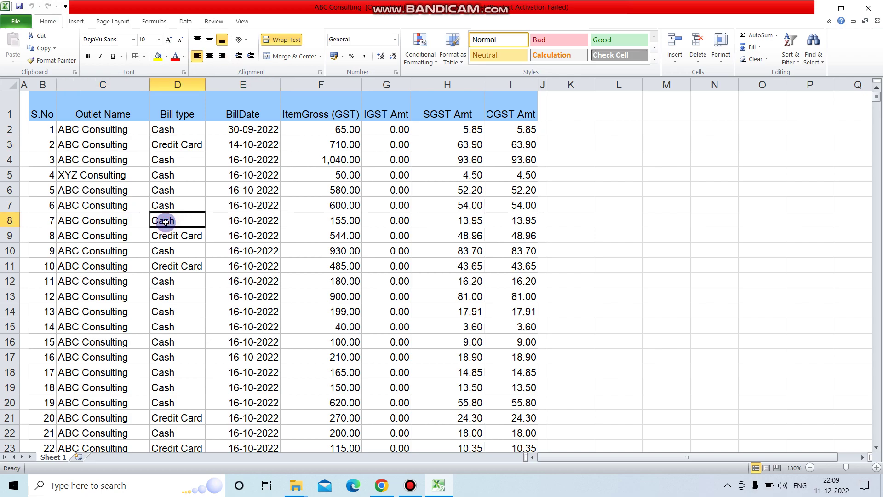
{"action": "left_click", "coordinate": [127, 203]}
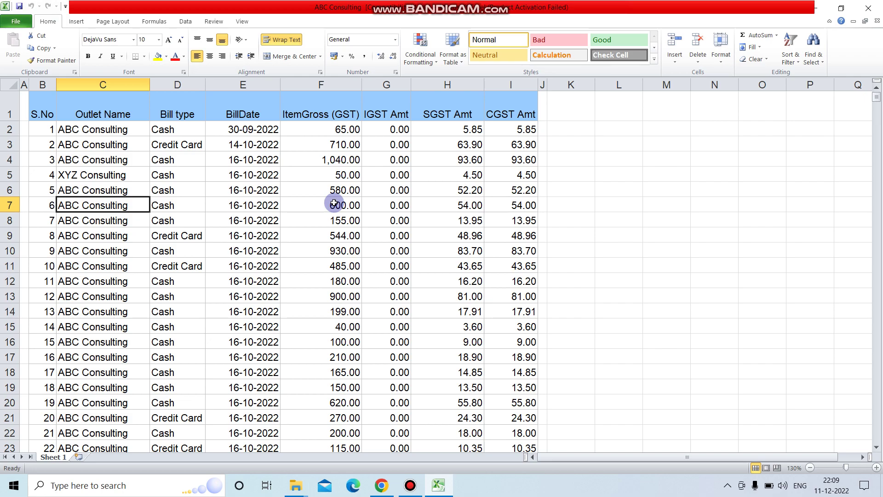
{"action": "left_click", "coordinate": [216, 202]}
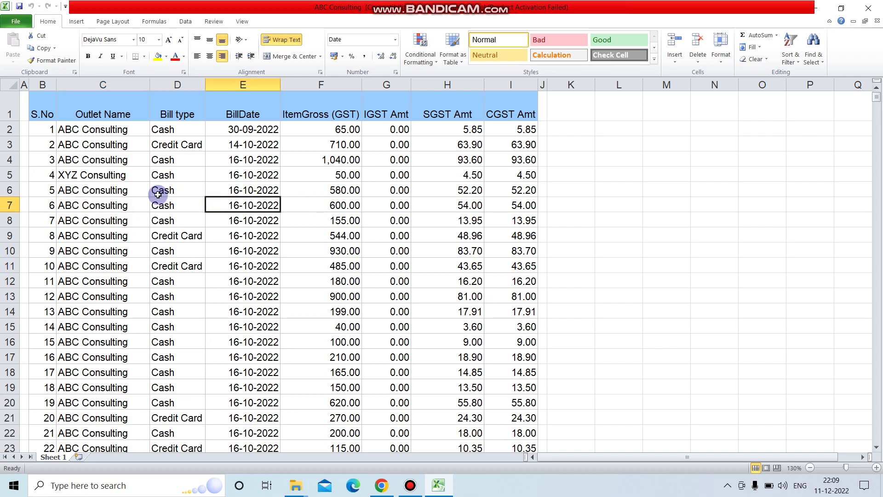
{"action": "left_click", "coordinate": [108, 190]}
- Review the Outlet Name, Bill type, BillDate, ItemGross (GST) and SGST Amt column headings
{"action": "left_click", "coordinate": [98, 108]}
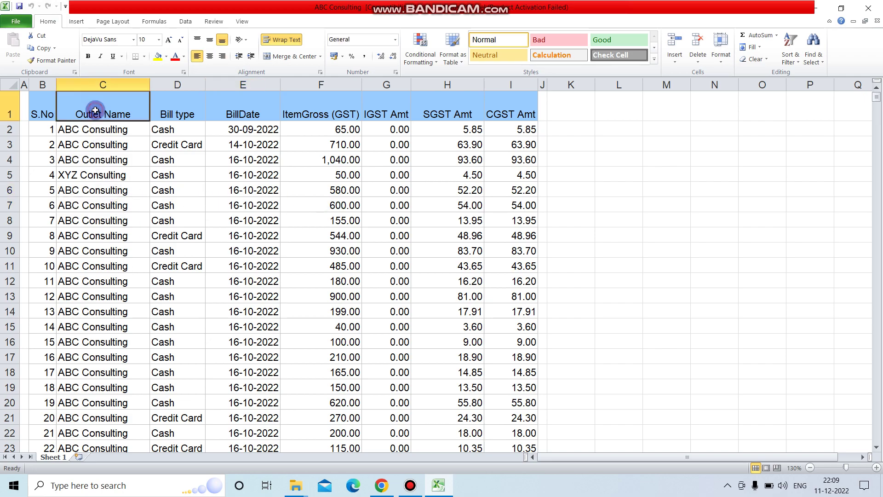
{"action": "left_click", "coordinate": [184, 104]}
{"action": "left_click", "coordinate": [268, 107]}
{"action": "left_click", "coordinate": [335, 102]}
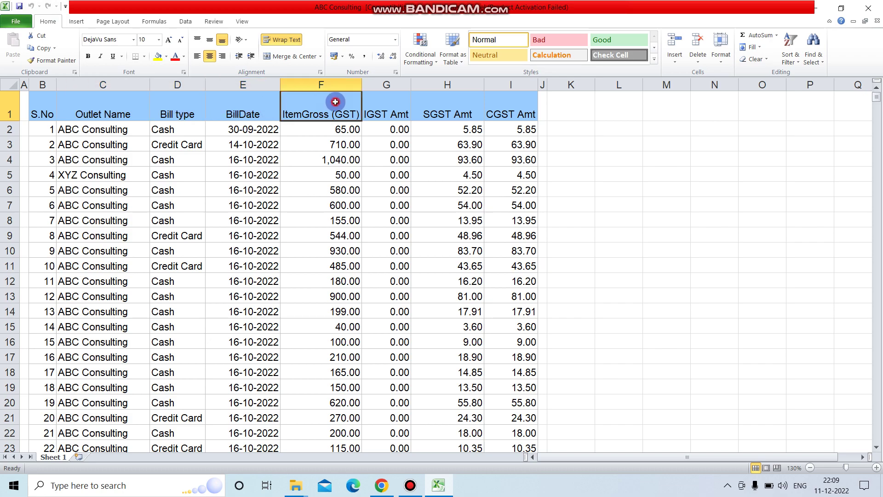
{"action": "left_click", "coordinate": [429, 108]}
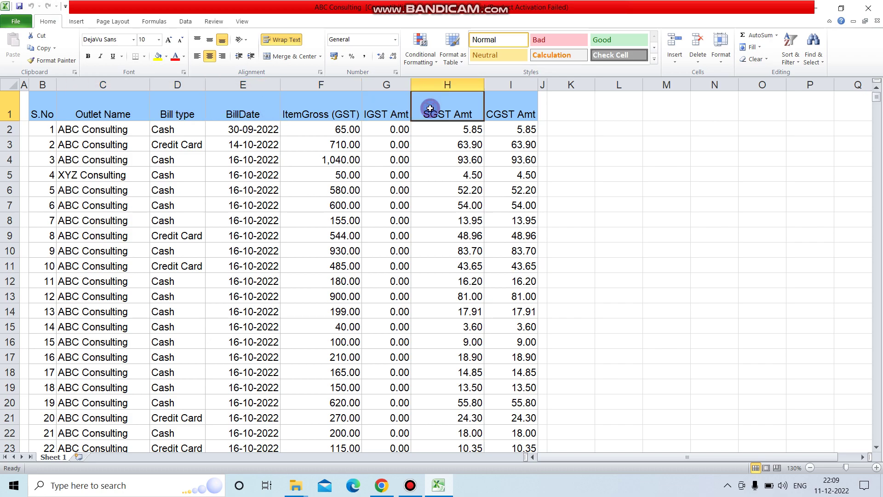
- Compare the ABC Consulting and XYZ Consulting outlet entries, then select a cell inside the data table with the Insert ribbon showing
{"action": "left_click", "coordinate": [115, 144]}
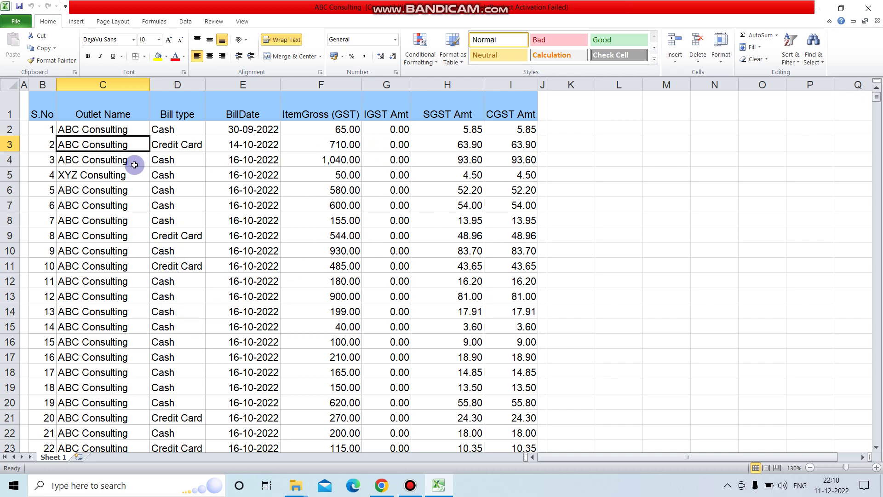
{"action": "left_click", "coordinate": [75, 175]}
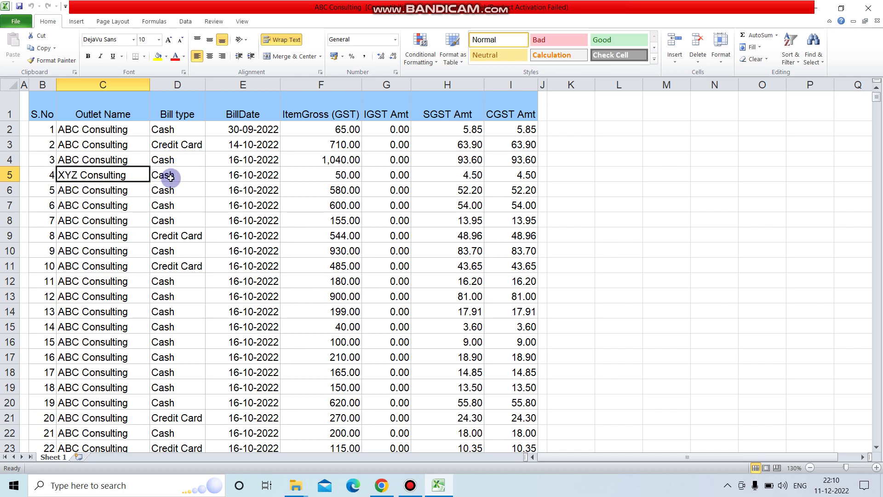
{"action": "left_click", "coordinate": [73, 145]}
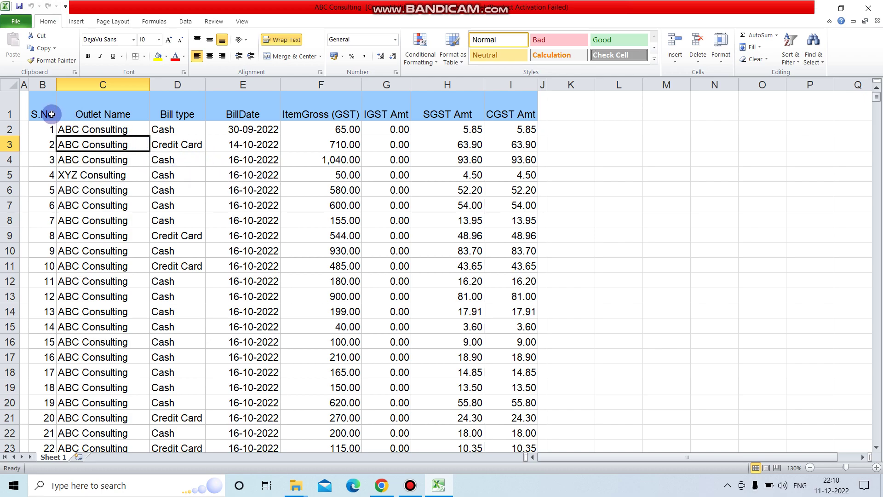
{"action": "left_click", "coordinate": [91, 188]}
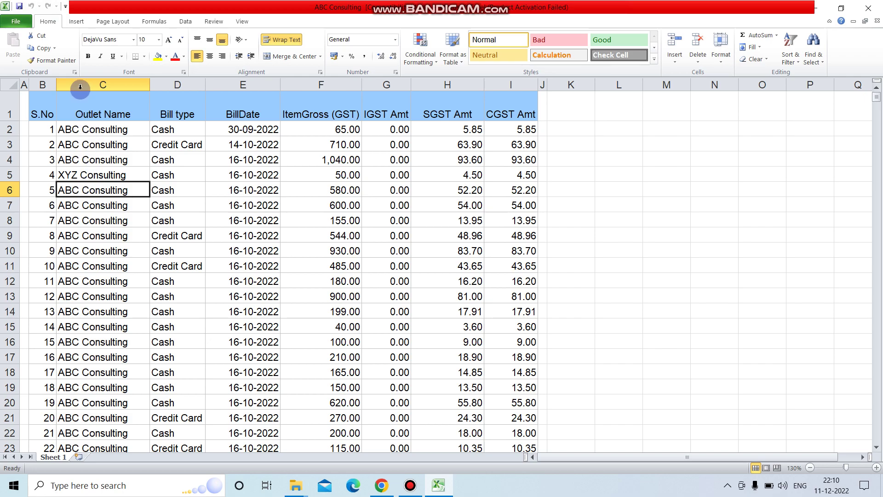
{"action": "left_click", "coordinate": [76, 22]}
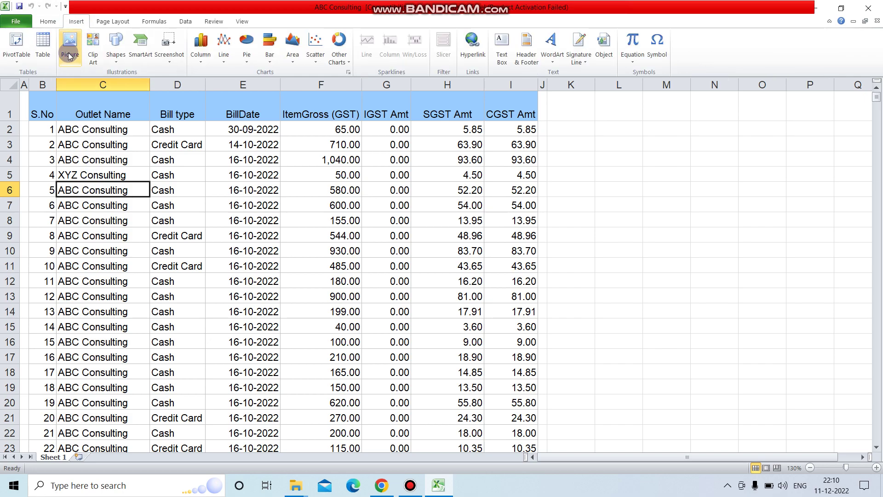
- Insert a PivotTable from the detected GST sales range onto a new worksheet
{"action": "left_click", "coordinate": [12, 41]}
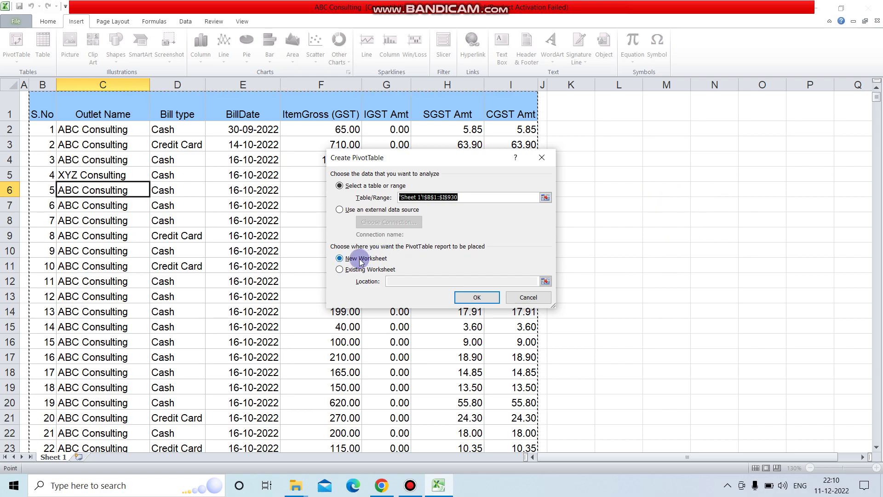
{"action": "left_click", "coordinate": [488, 299]}
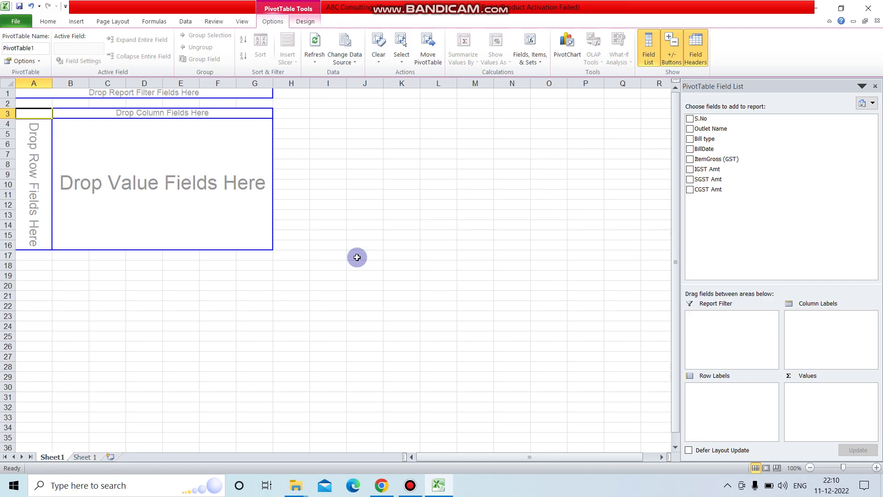
{"action": "scroll", "coordinate": [357, 257], "scroll_direction": "up", "scroll_amount": 2}
{"action": "scroll", "coordinate": [357, 258], "scroll_direction": "up", "scroll_amount": 1}
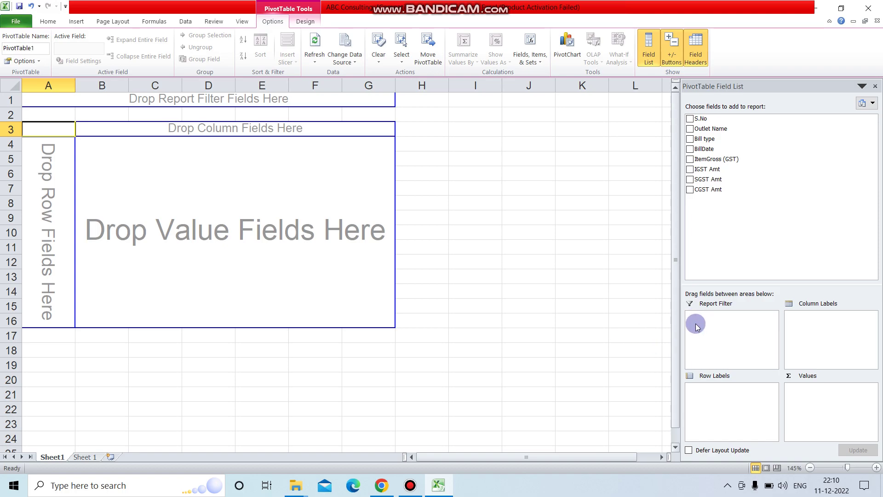
{"action": "left_click", "coordinate": [86, 457]}
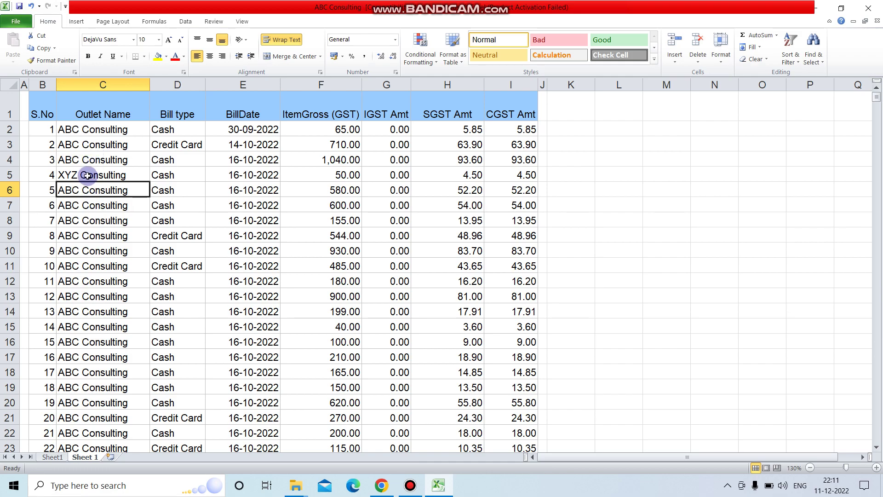
{"action": "left_click", "coordinate": [52, 458]}
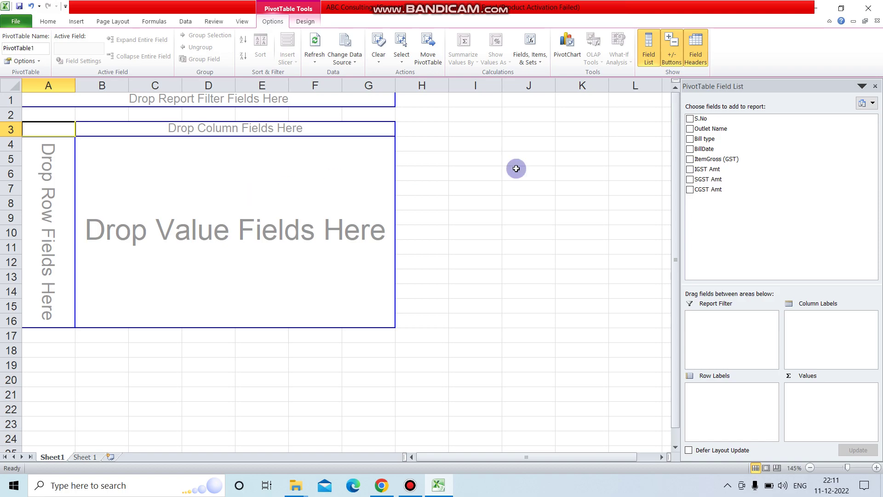
- Make Outlet Name the report filter and Bill type the row labels, leaving the filter at (All)
{"action": "left_click", "coordinate": [691, 129]}
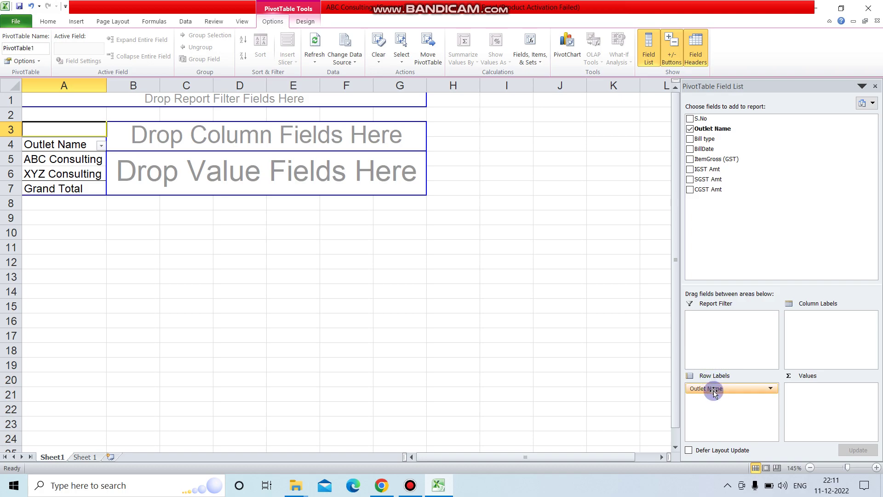
{"action": "left_click_drag", "start_coordinate": [714, 390], "coordinate": [714, 326]}
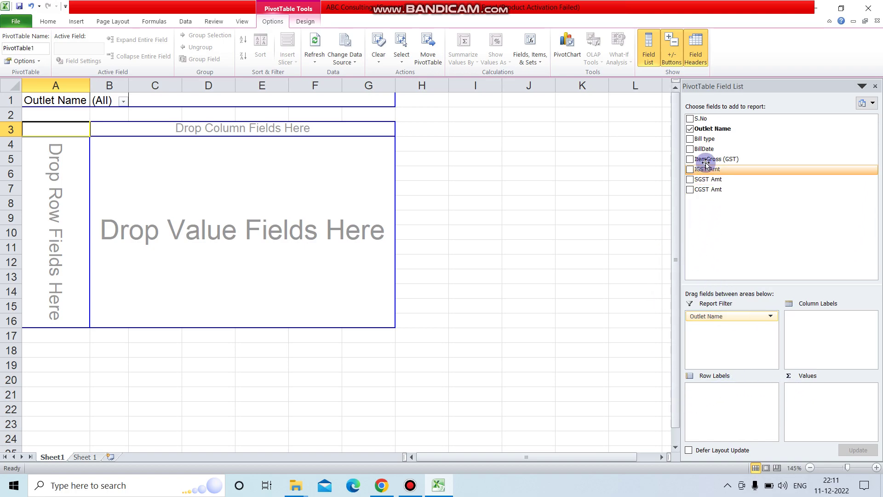
{"action": "left_click", "coordinate": [690, 139]}
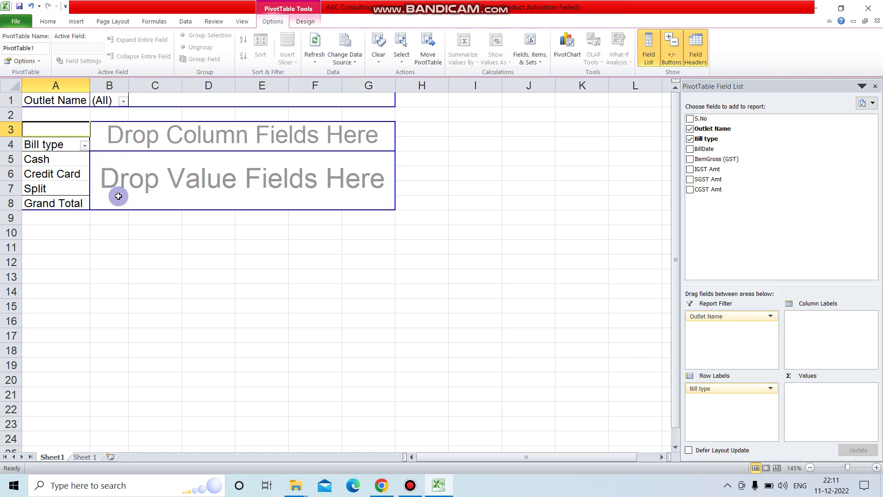
{"action": "left_click", "coordinate": [105, 99]}
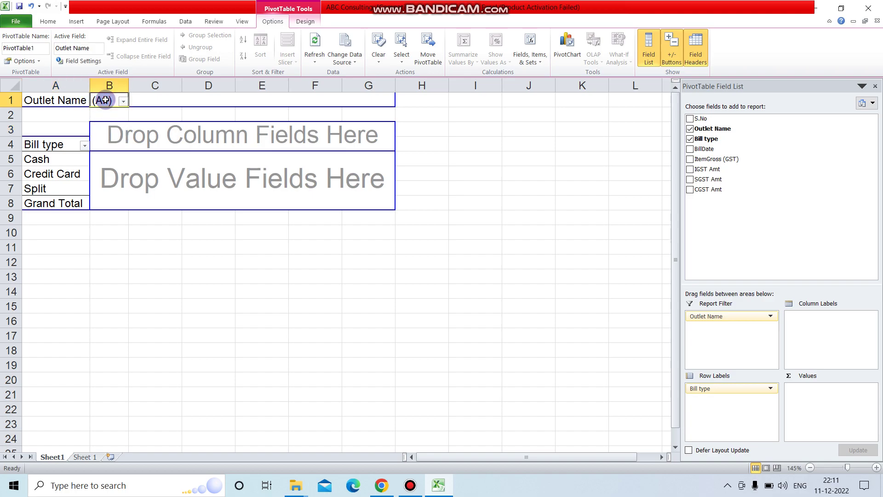
{"action": "left_click", "coordinate": [122, 101]}
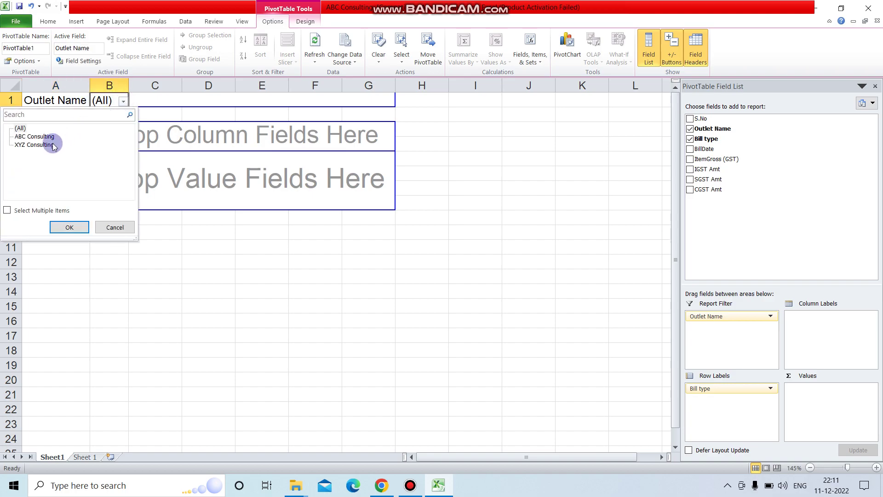
{"action": "left_click", "coordinate": [217, 171]}
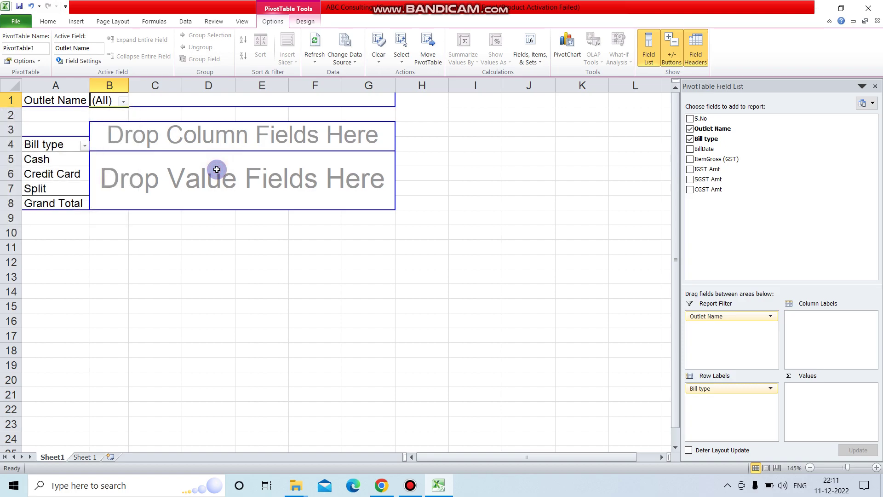
- Add ItemGross (GST) to Values and confirm in Value Field Settings that it is summed
{"action": "left_click", "coordinate": [691, 159]}
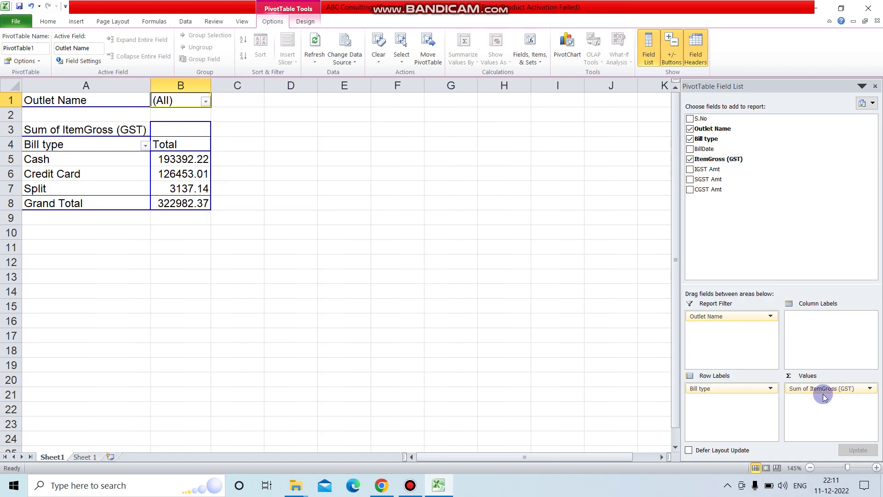
{"action": "left_click_drag", "start_coordinate": [840, 389], "coordinate": [135, 180]}
{"action": "left_click", "coordinate": [821, 390]}
{"action": "left_click", "coordinate": [822, 389]}
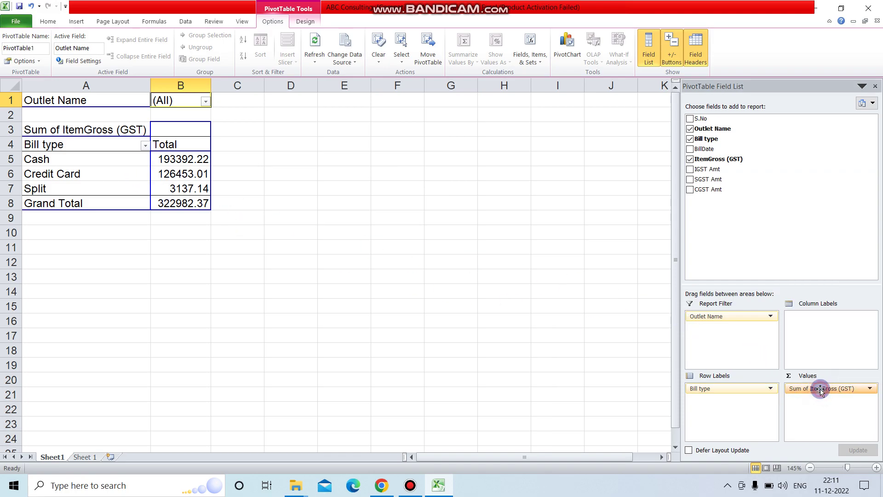
{"action": "left_click", "coordinate": [821, 390]}
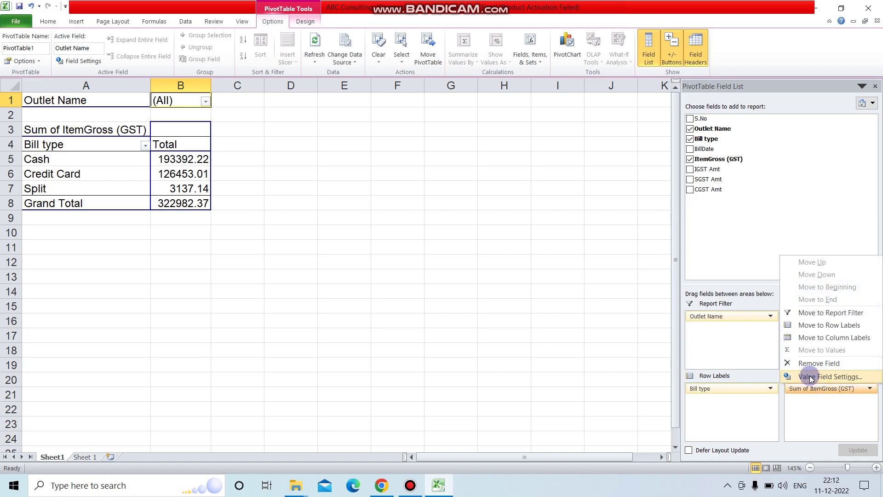
{"action": "left_click", "coordinate": [811, 376]}
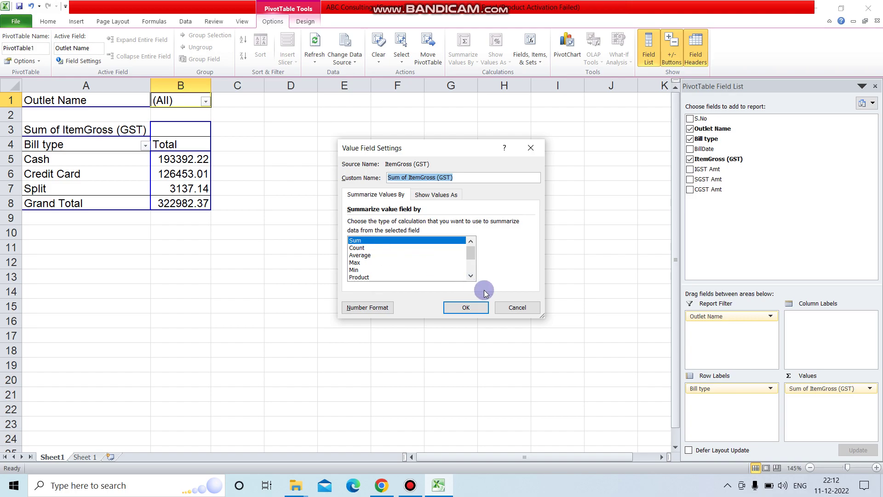
{"action": "left_click", "coordinate": [513, 307]}
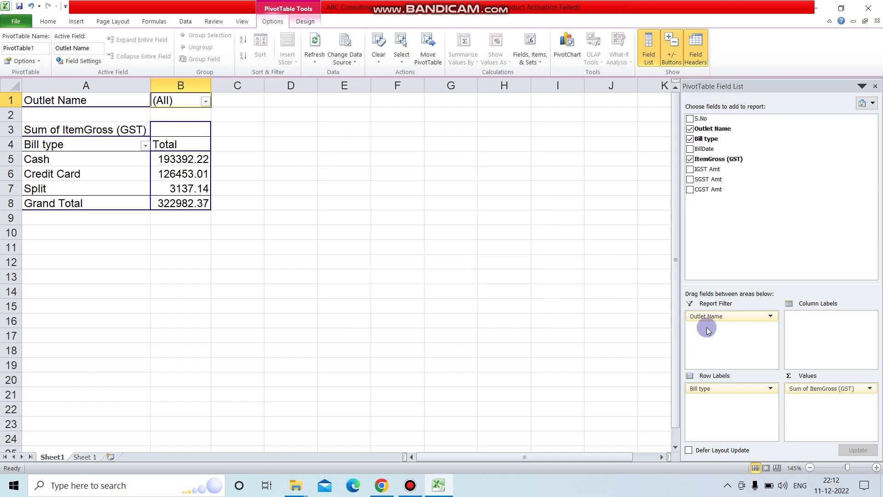
- Add IGST Amt, SGST Amt and CGST Amt as summed value columns beside ItemGross
{"action": "left_click", "coordinate": [690, 170]}
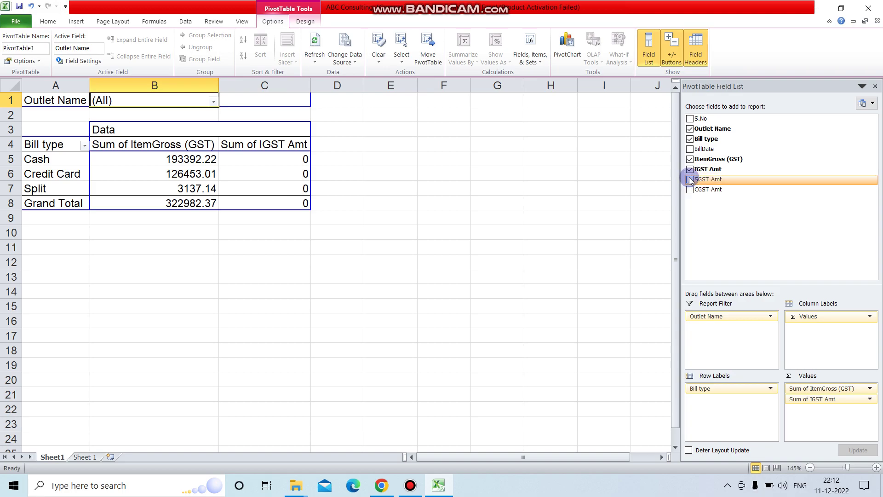
{"action": "left_click", "coordinate": [690, 179]}
{"action": "left_click", "coordinate": [690, 190]}
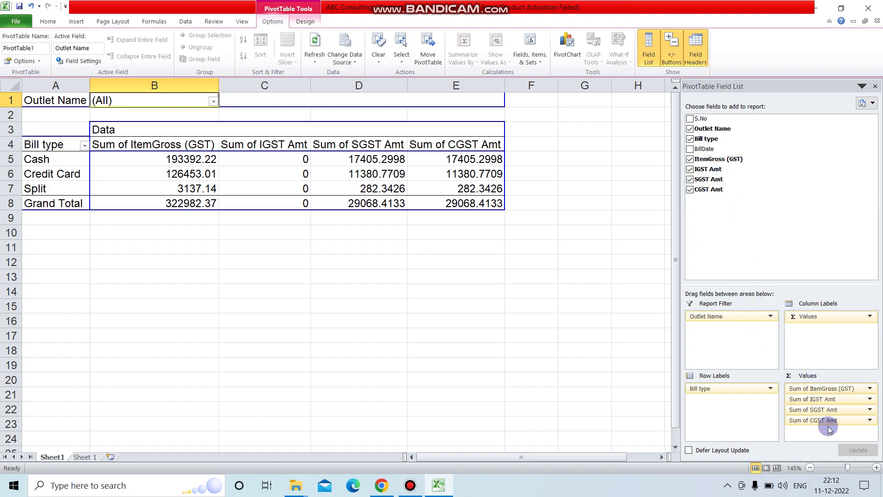
{"action": "left_click", "coordinate": [455, 243]}
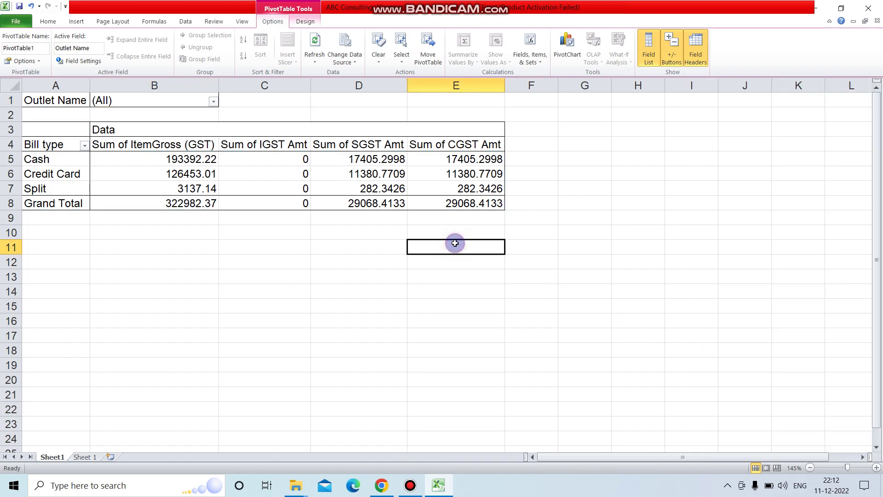
{"action": "left_click", "coordinate": [382, 192]}
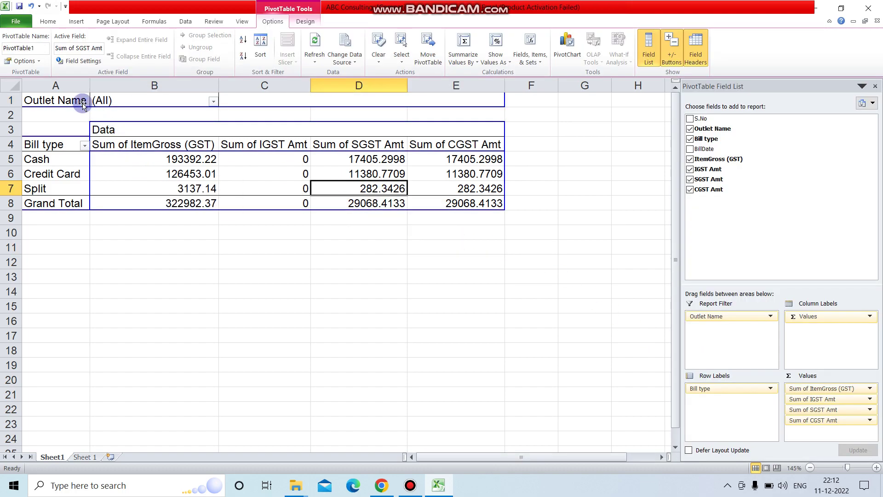
{"action": "left_click", "coordinate": [118, 101]}
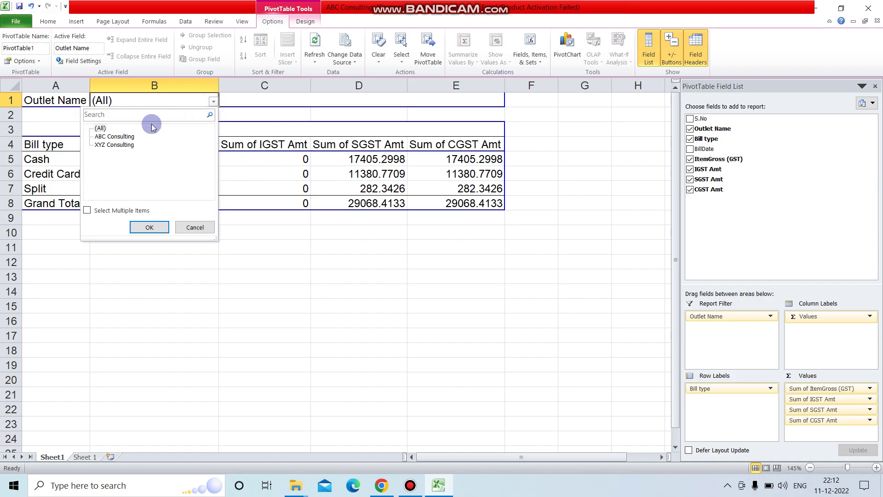
- Filter the pivot to the ABC Consulting outlet and inspect its totals
{"action": "left_click", "coordinate": [114, 136]}
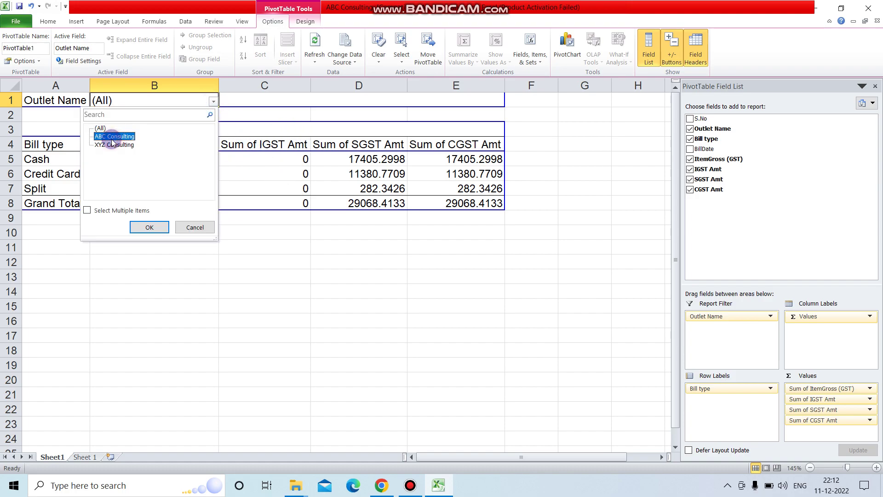
{"action": "left_click", "coordinate": [148, 227]}
{"action": "left_click", "coordinate": [56, 159]}
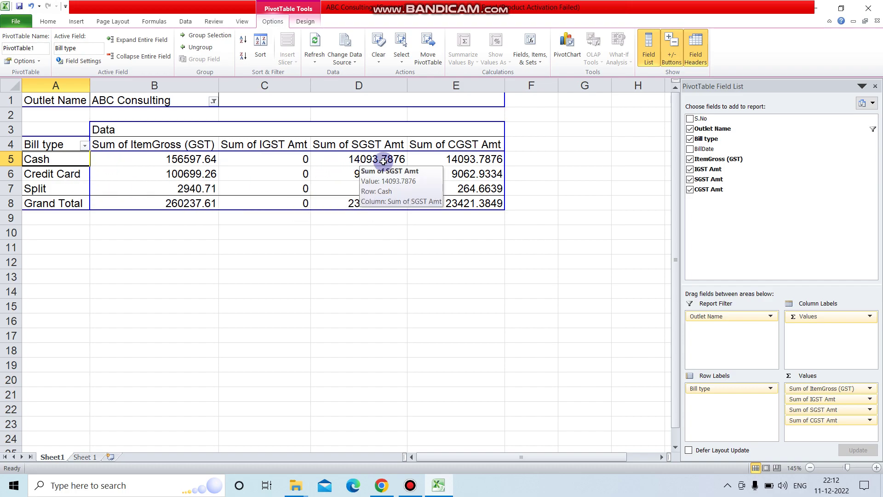
- Switch the Outlet Name filter to XYZ Consulting and check the Cash SGST total
{"action": "left_click", "coordinate": [187, 94]}
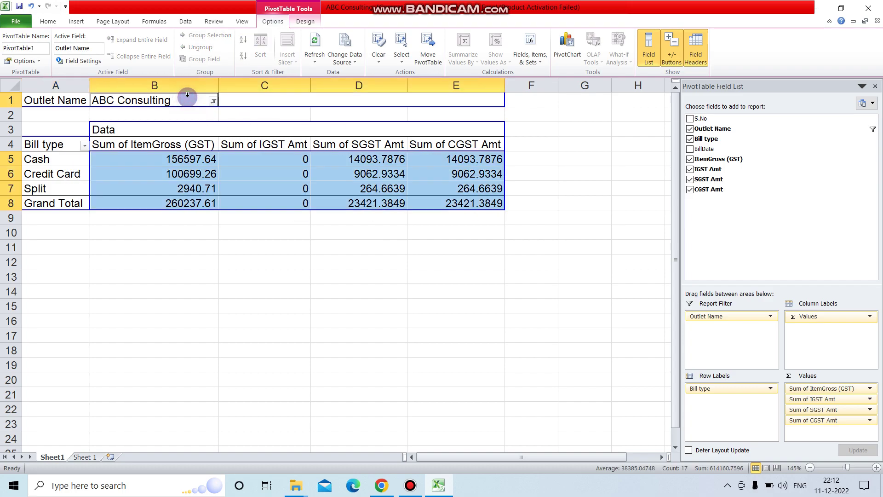
{"action": "left_click", "coordinate": [199, 97]}
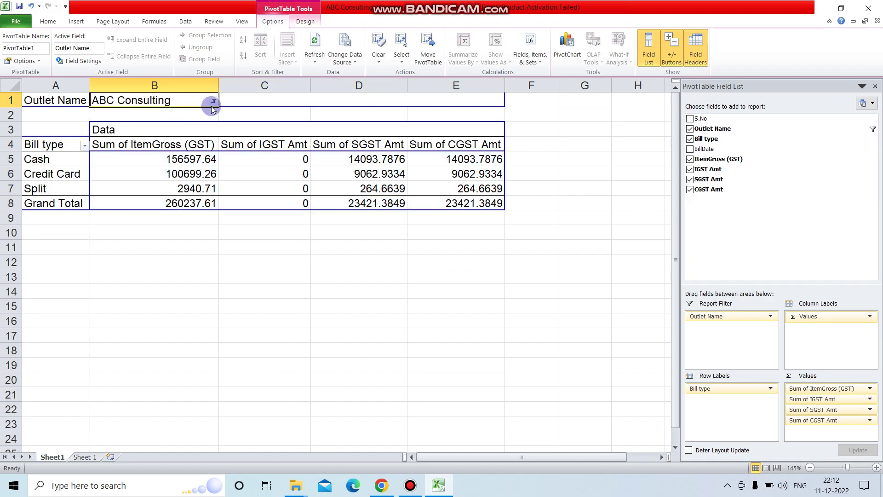
{"action": "left_click", "coordinate": [212, 103]}
{"action": "left_click", "coordinate": [103, 146]}
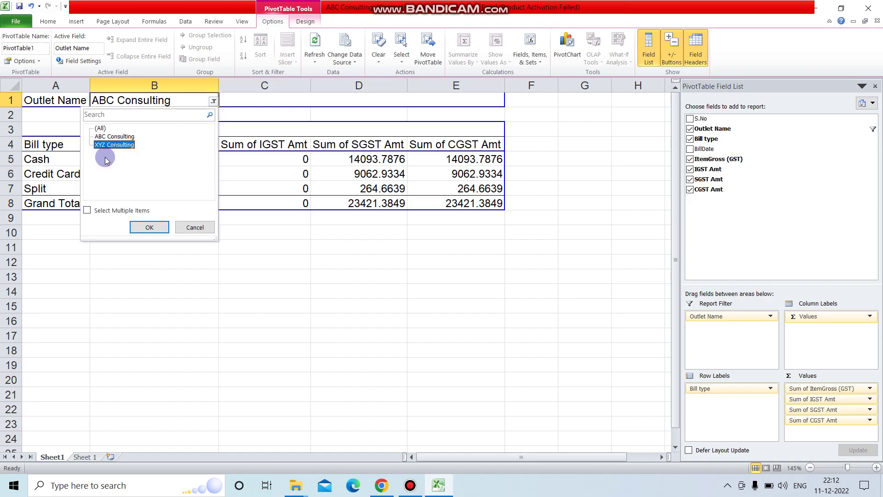
{"action": "left_click", "coordinate": [149, 227]}
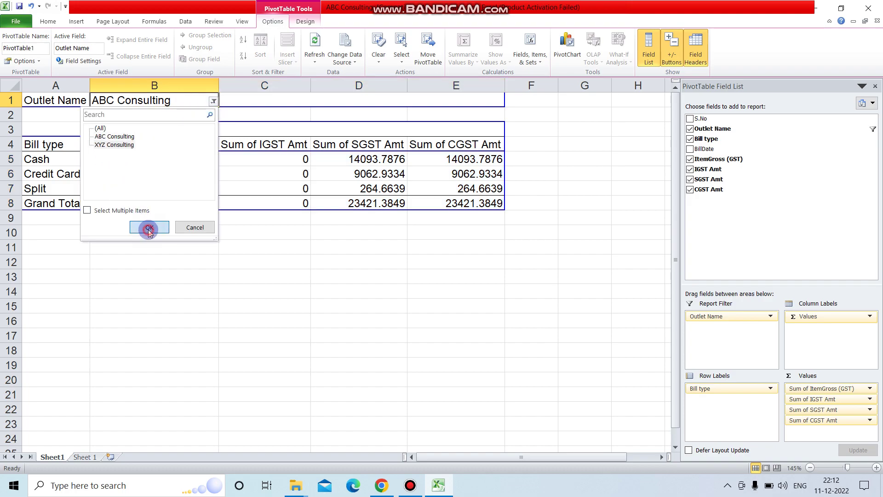
{"action": "left_click", "coordinate": [327, 157]}
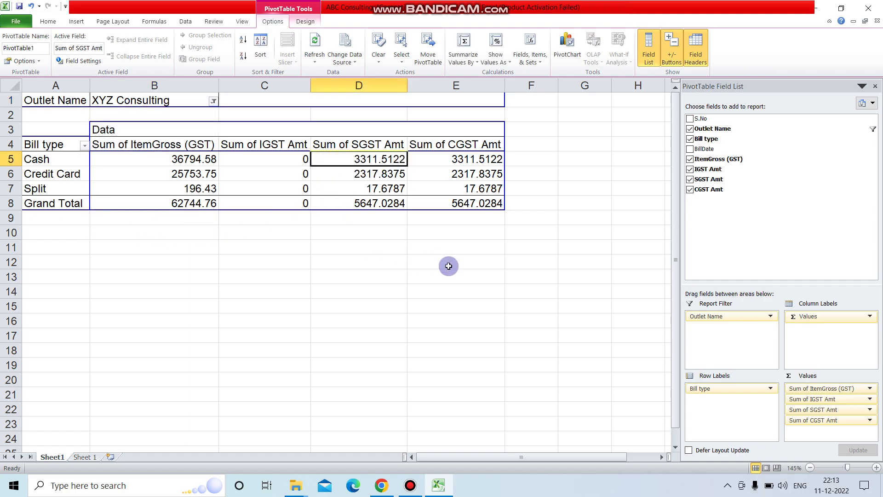
{"action": "left_click", "coordinate": [503, 278]}
{"action": "left_click", "coordinate": [404, 187]}
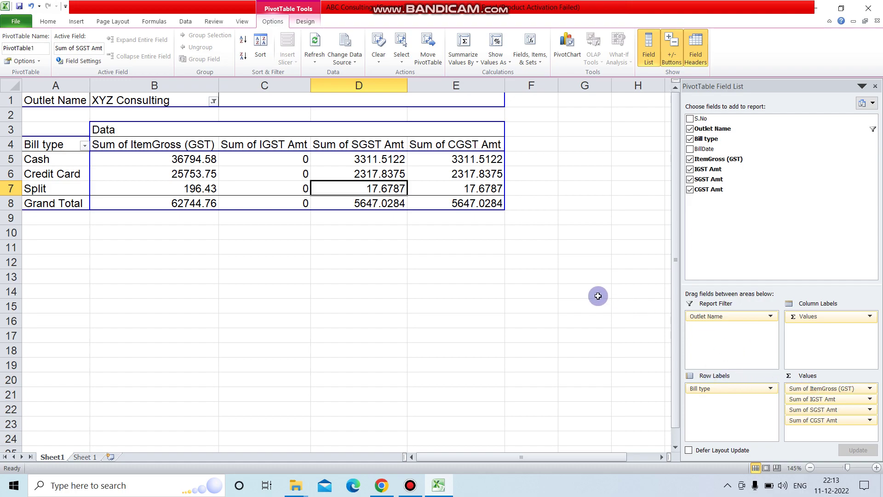
{"action": "left_click", "coordinate": [461, 244]}
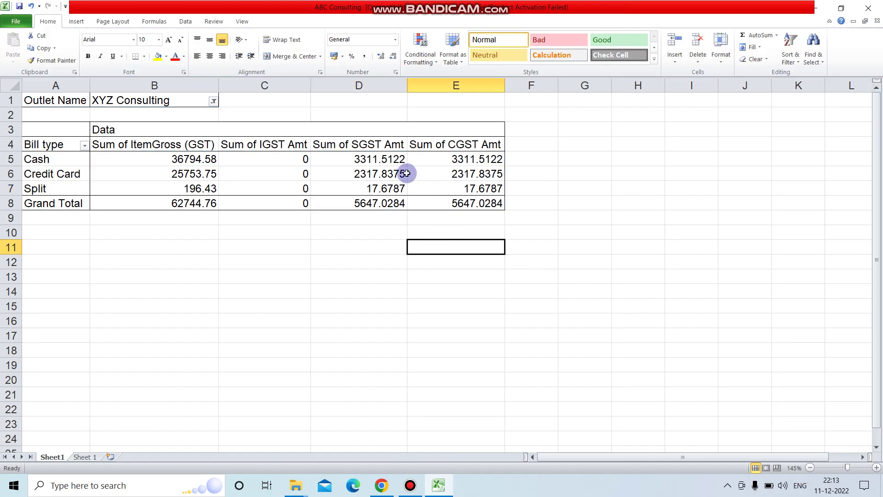
{"action": "left_click", "coordinate": [401, 173]}
{"action": "left_click", "coordinate": [541, 189]}
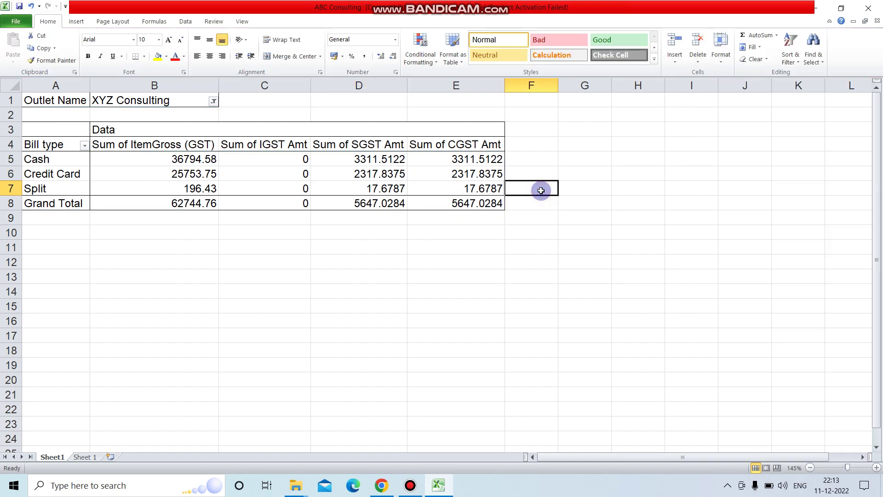